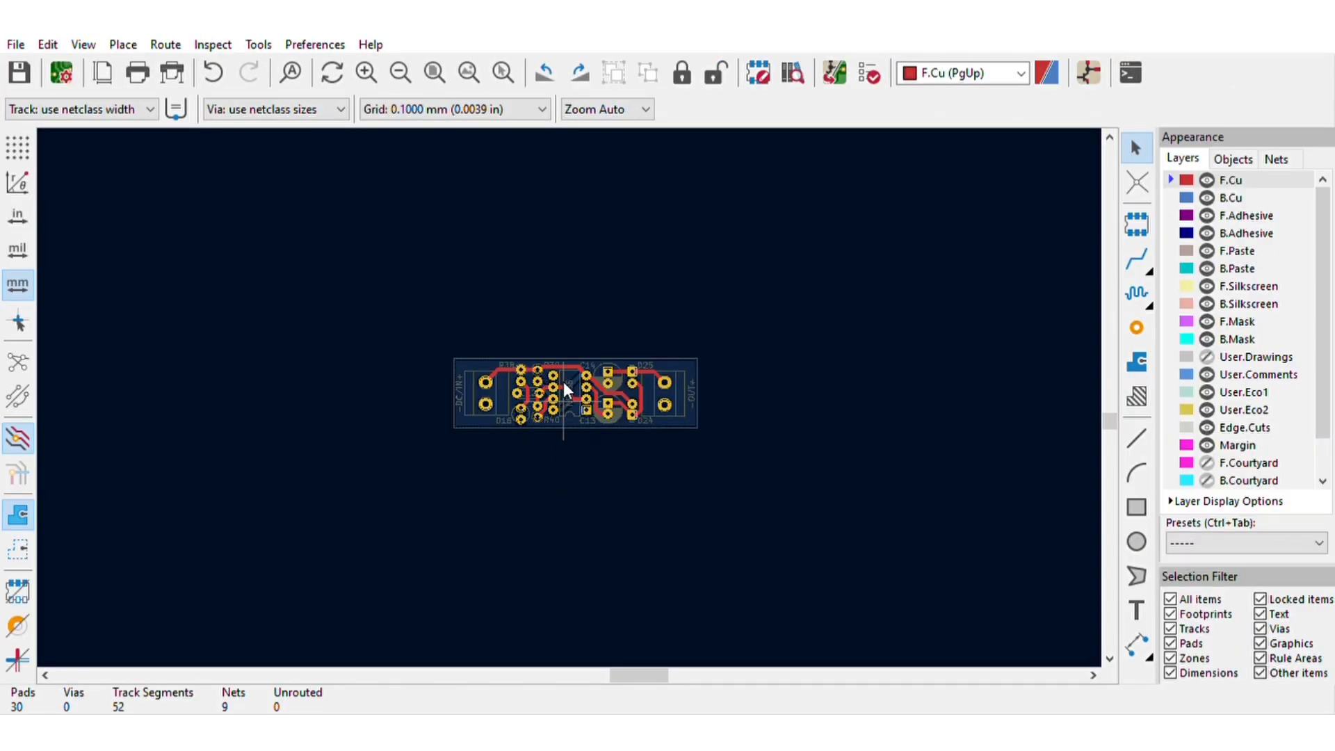
scroll(563, 383, up, 3)
Activate B.Cu and F.Silkscreen, then orbit the 3D board to view its underside and populated top.
click(1186, 197)
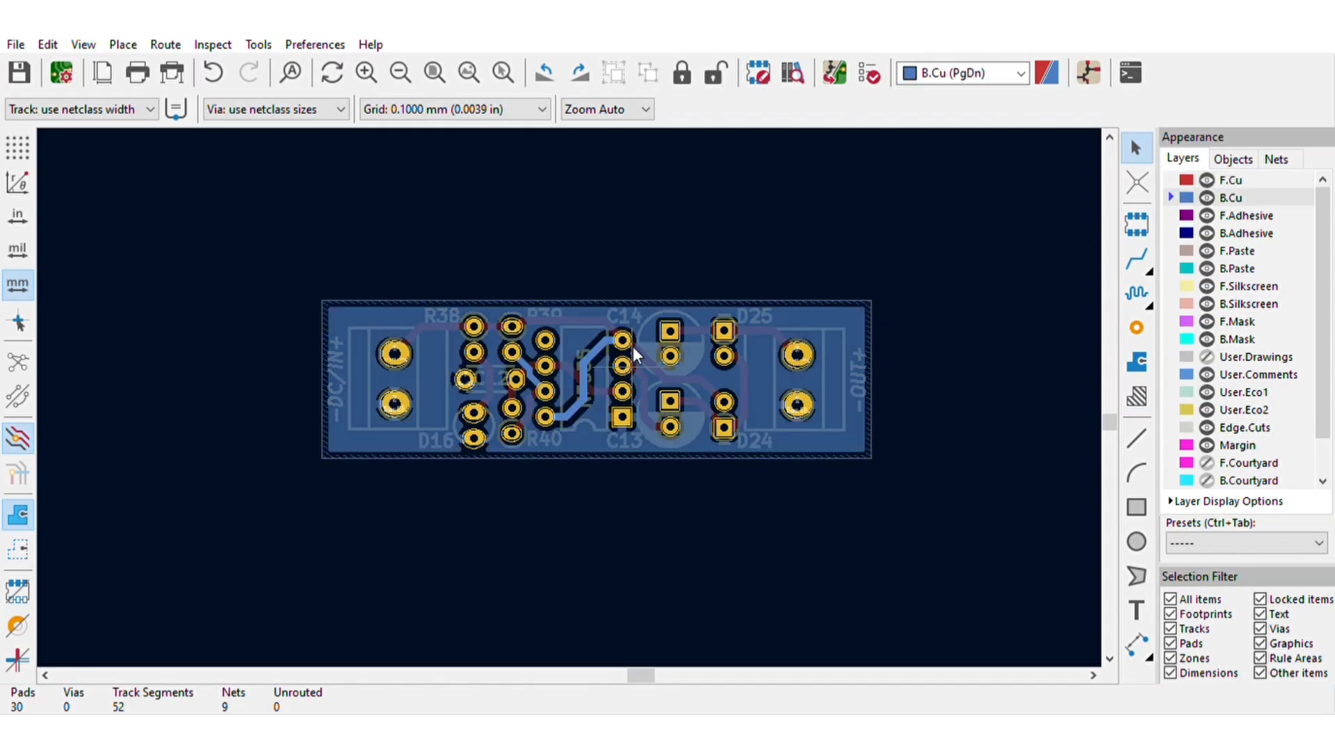
click(1179, 282)
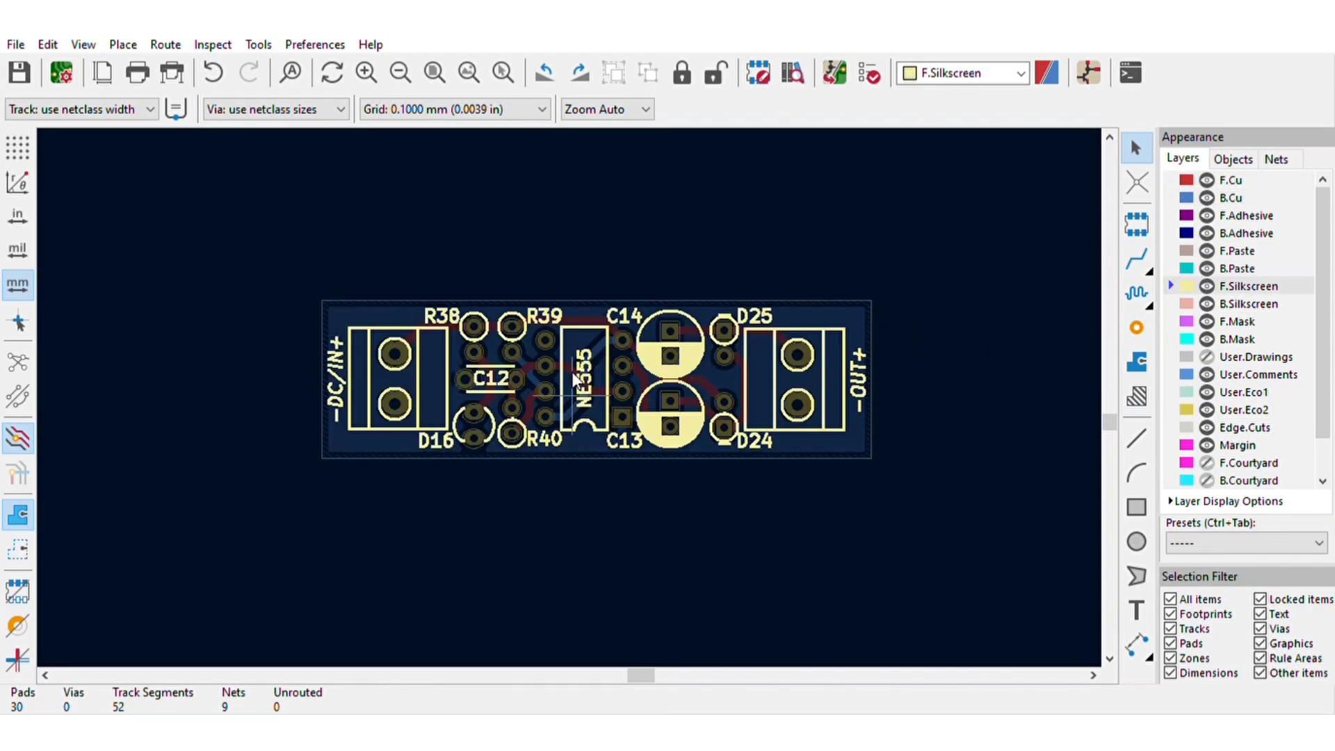
key(alt+3)
scroll(716, 368, up, 2)
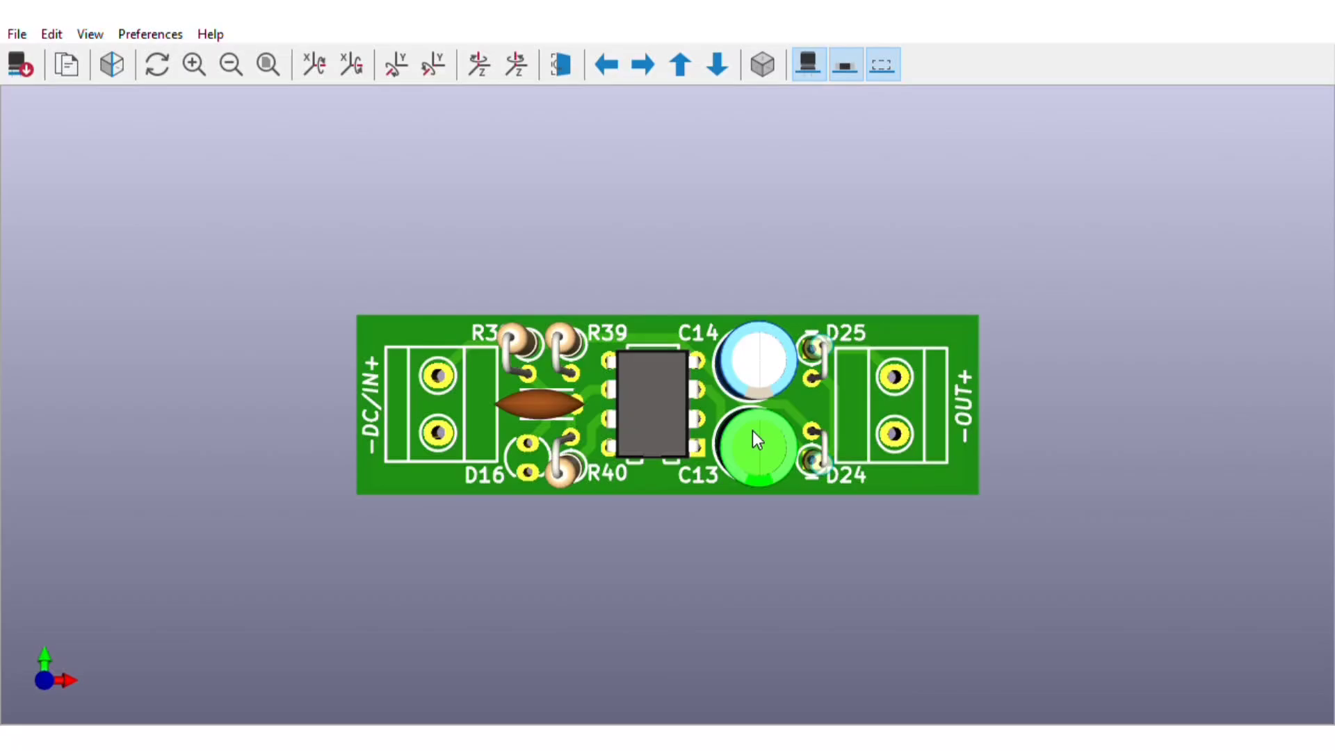
mouse_move(752, 431)
mouse_down()
mouse_move(748, 336)
mouse_move(787, 358)
mouse_up()
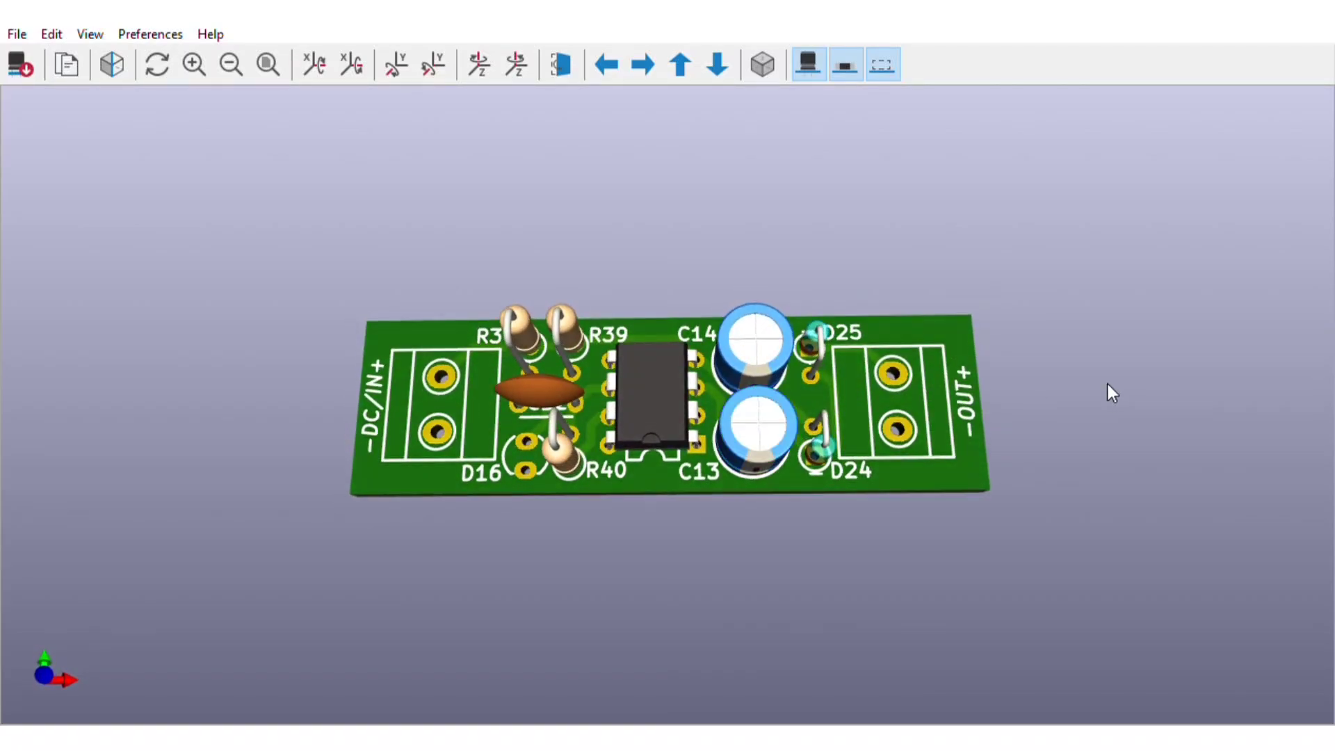
mouse_move(1108, 386)
mouse_down()
mouse_move(922, 418)
mouse_move(198, 385)
mouse_up()
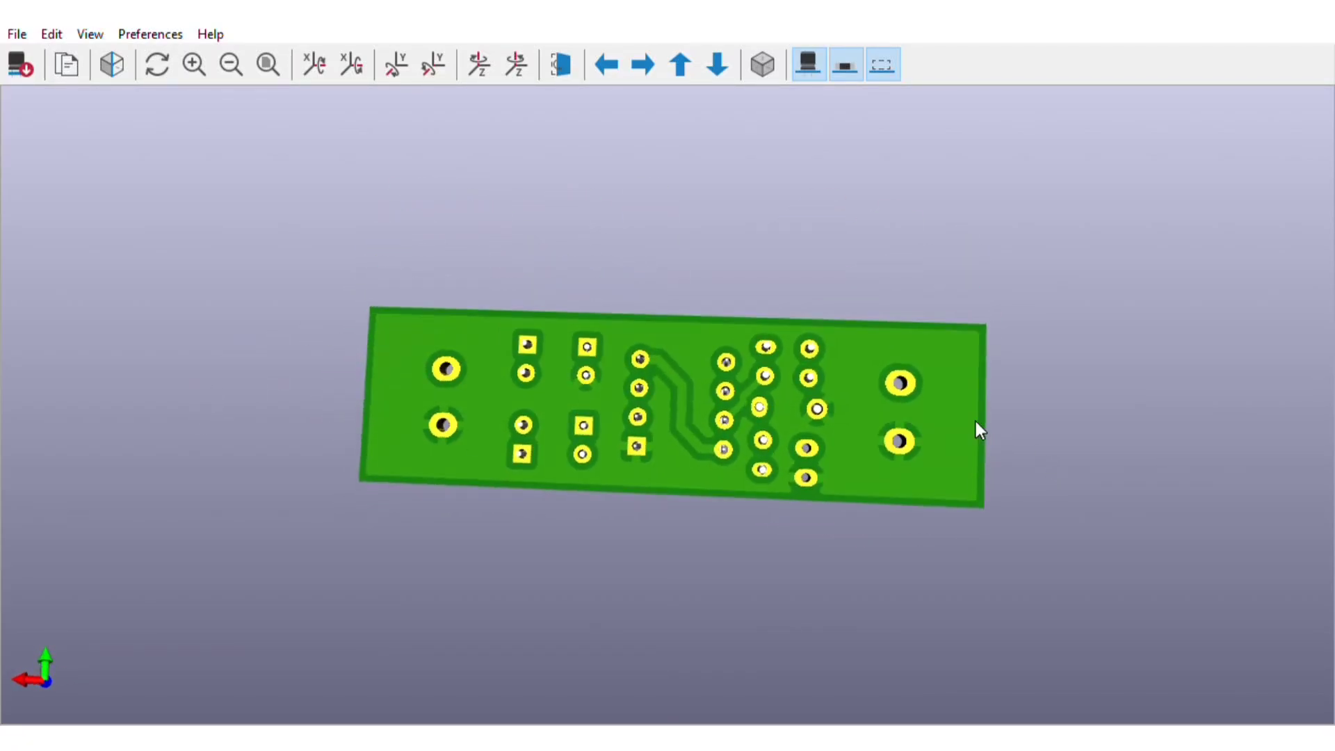
mouse_move(978, 427)
mouse_down()
mouse_move(819, 486)
mouse_move(799, 299)
mouse_move(670, 296)
mouse_move(723, 310)
mouse_up()
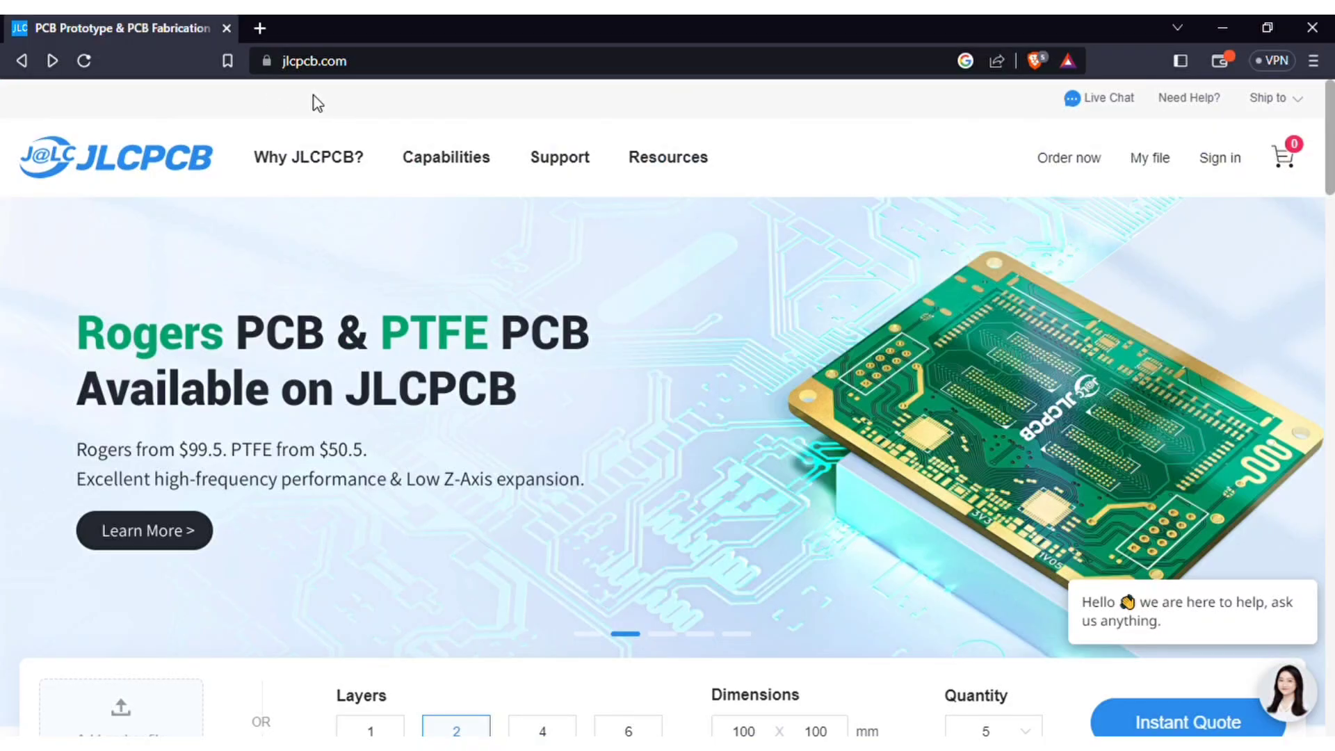
scroll(203, 242, down, 5)
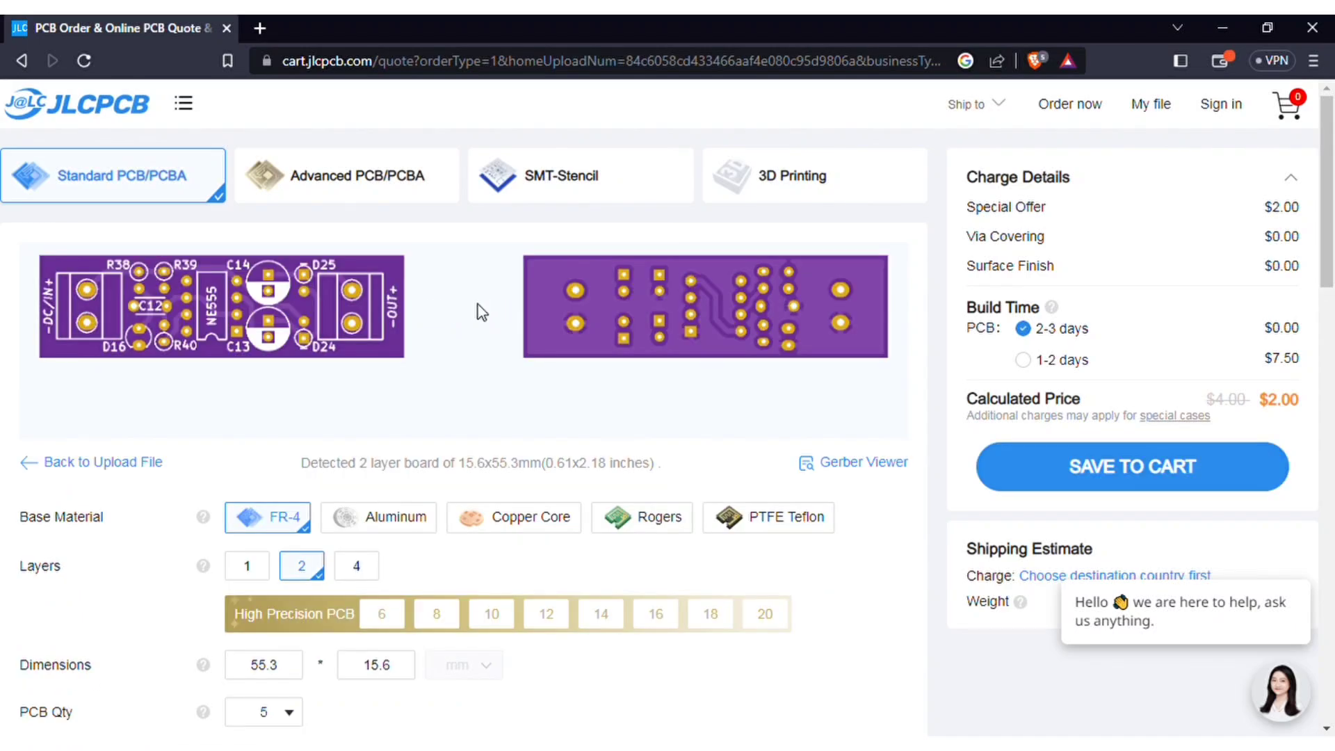
scroll(471, 320, down, 3)
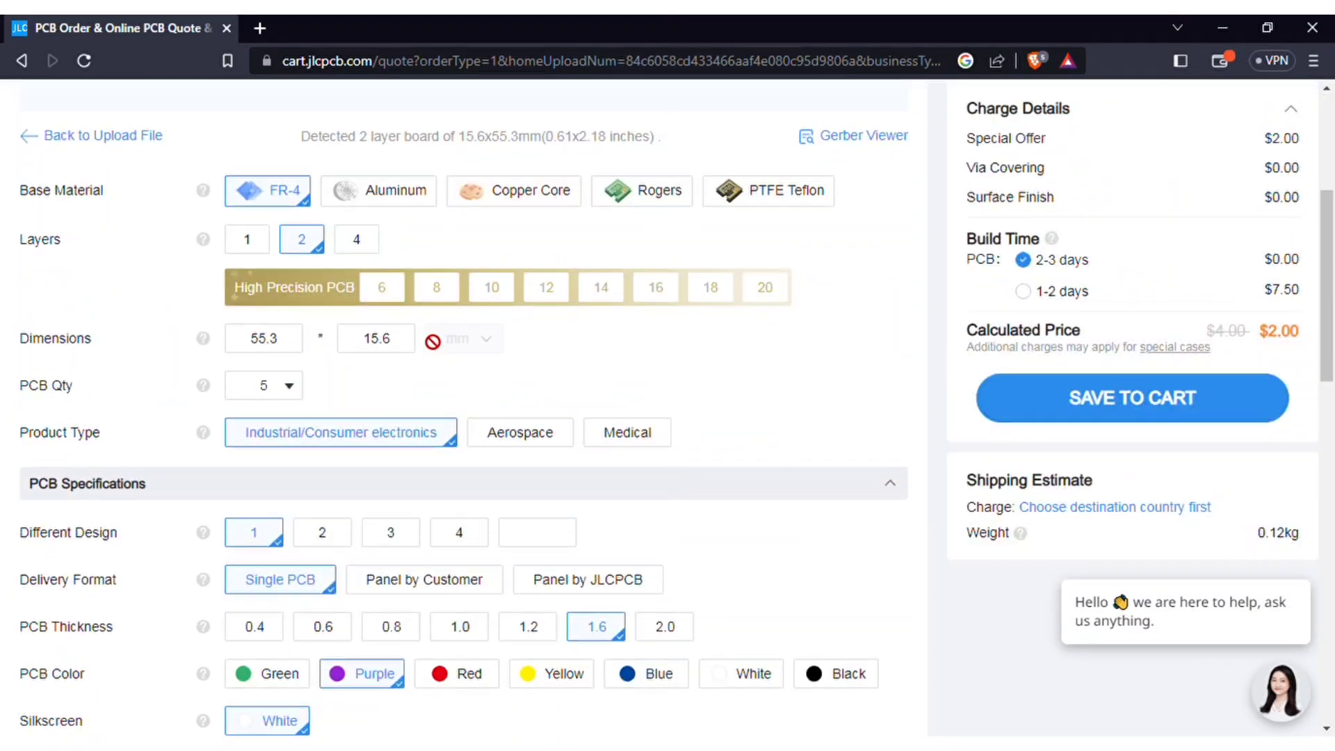
Try red and yellow PCB colours, then settle on green.
click(469, 673)
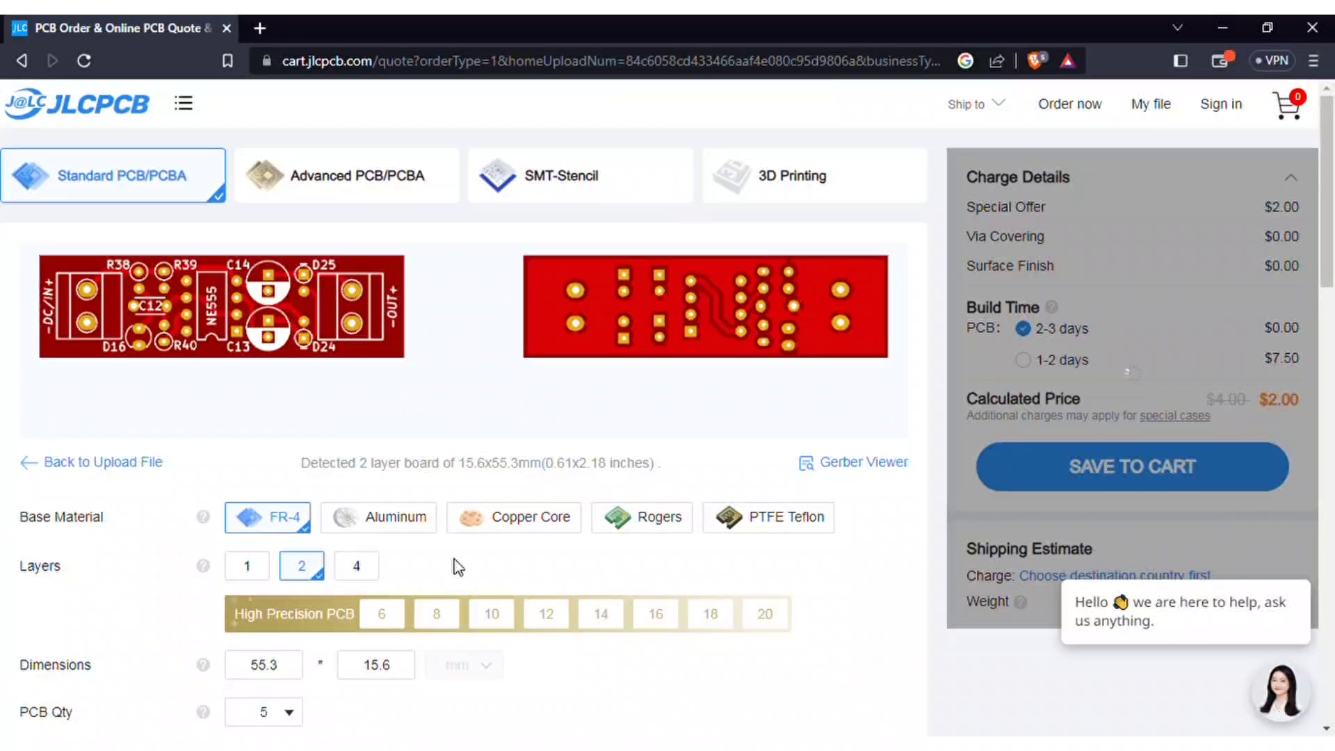
scroll(548, 517, down, 5)
click(548, 515)
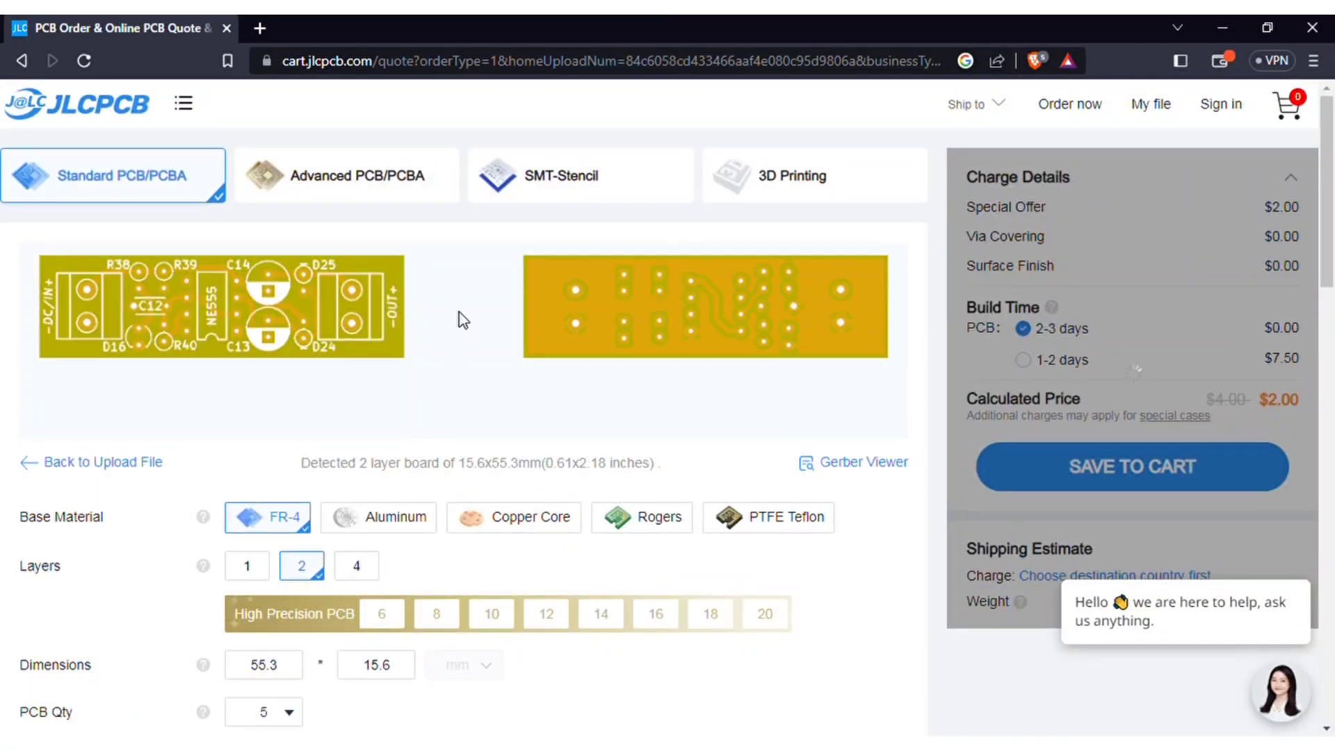
scroll(448, 365, down, 5)
click(306, 517)
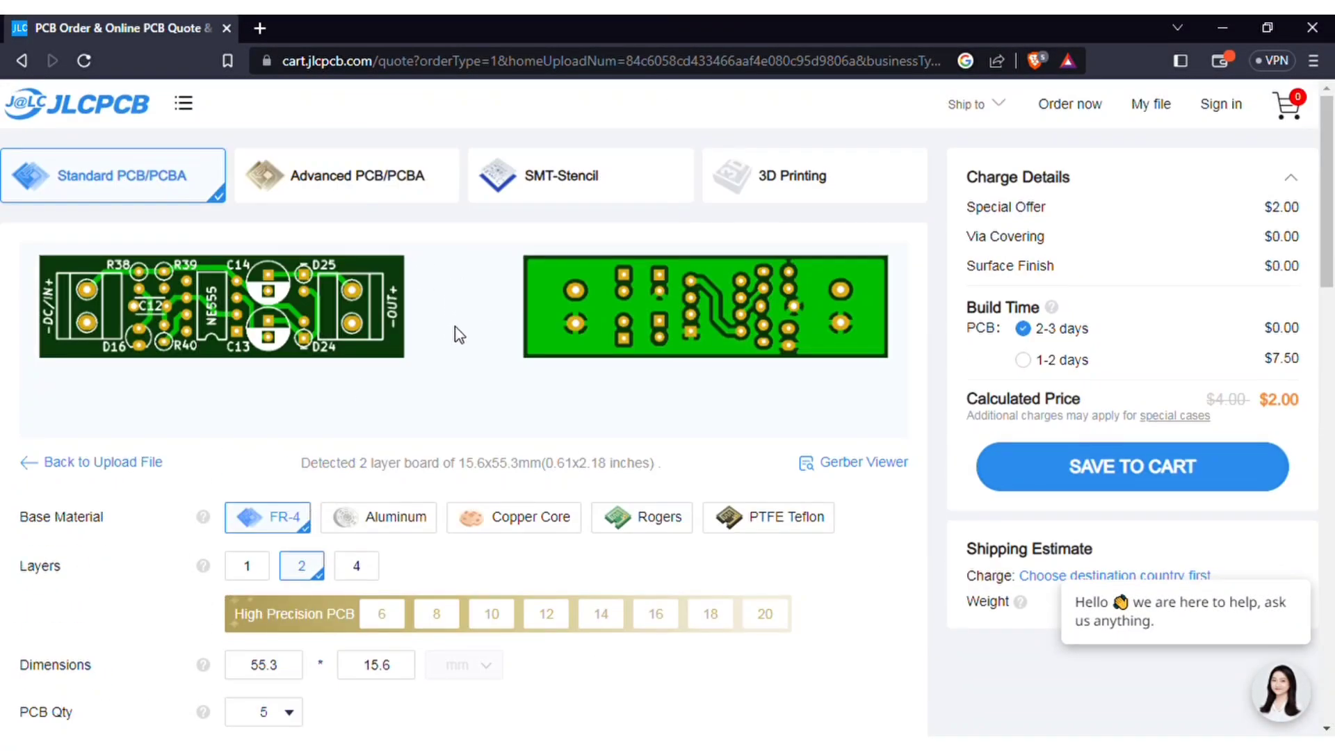